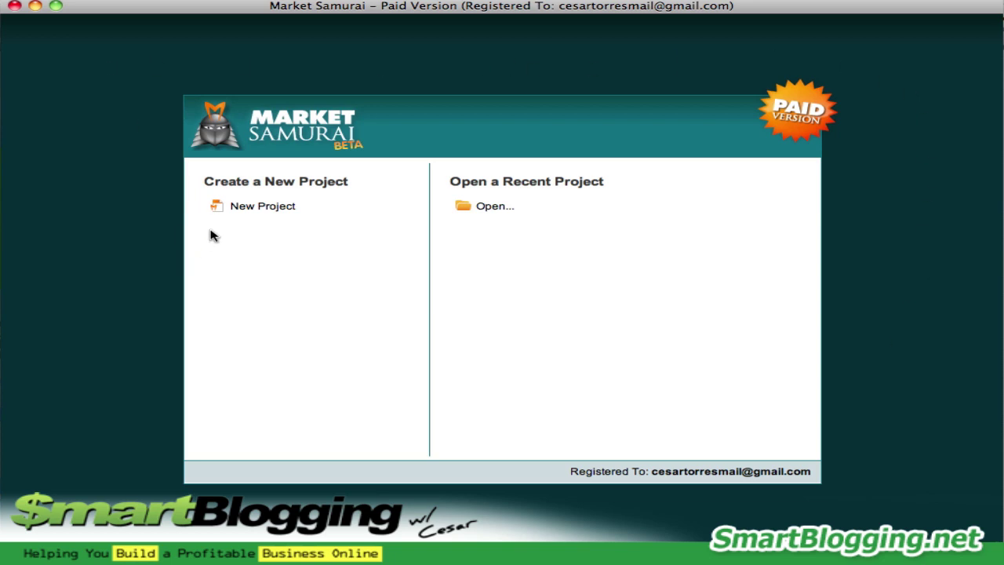
Create a new project with the keyword and title "how to make money with email marketing", keeping the default language and region
{"action": "left_click", "coordinate": [267, 210]}
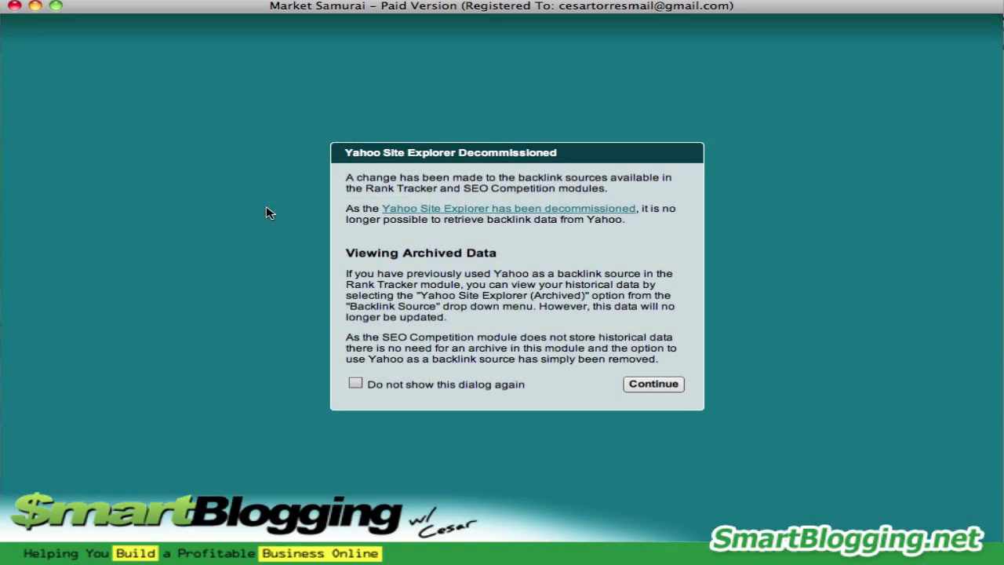
{"action": "left_click", "coordinate": [654, 384]}
{"action": "left_click", "coordinate": [324, 90]}
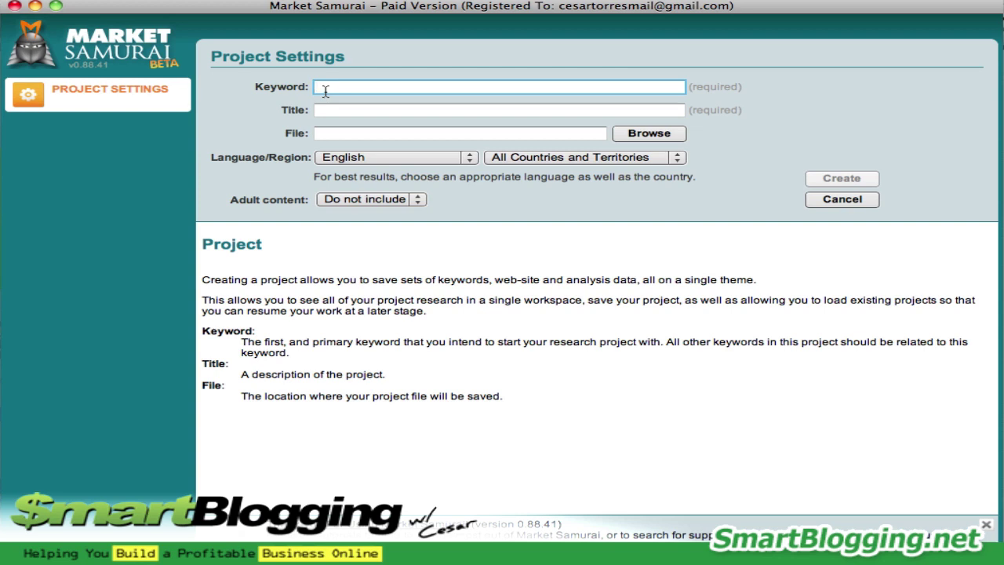
{"action": "type", "text": "how to make money with email"}
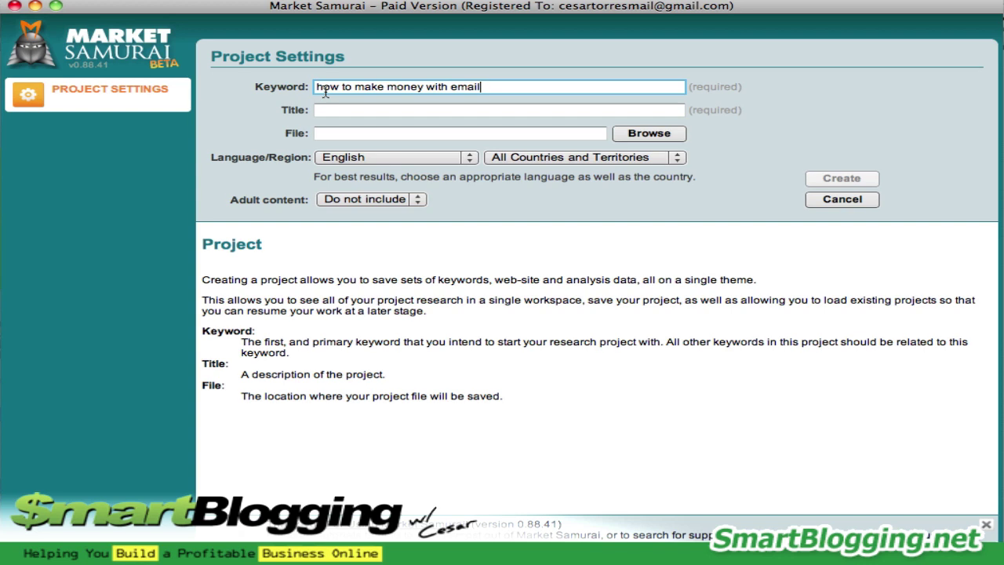
{"action": "type", "text": " marketing"}
{"action": "key", "text": "Tab"}
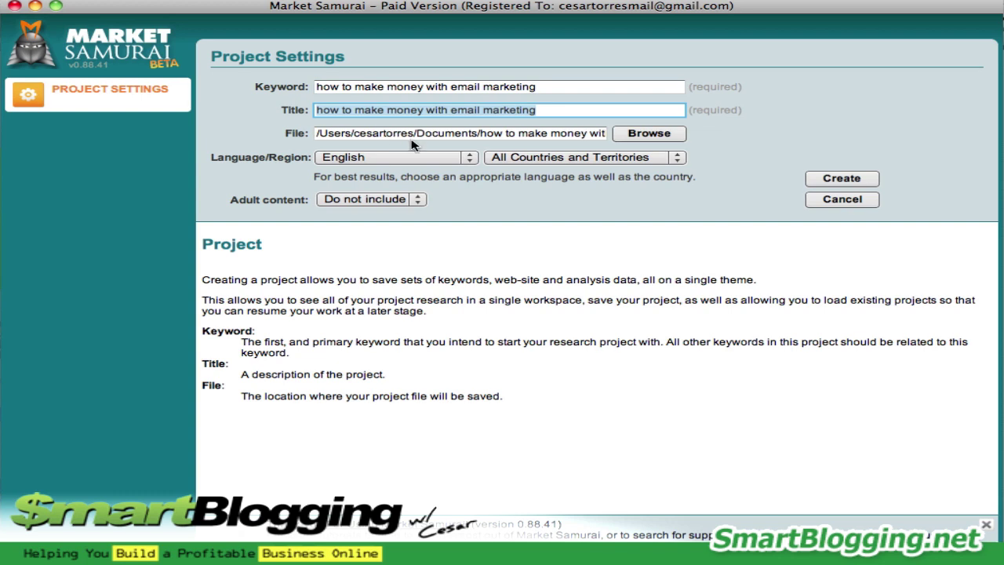
{"action": "left_click", "coordinate": [835, 180]}
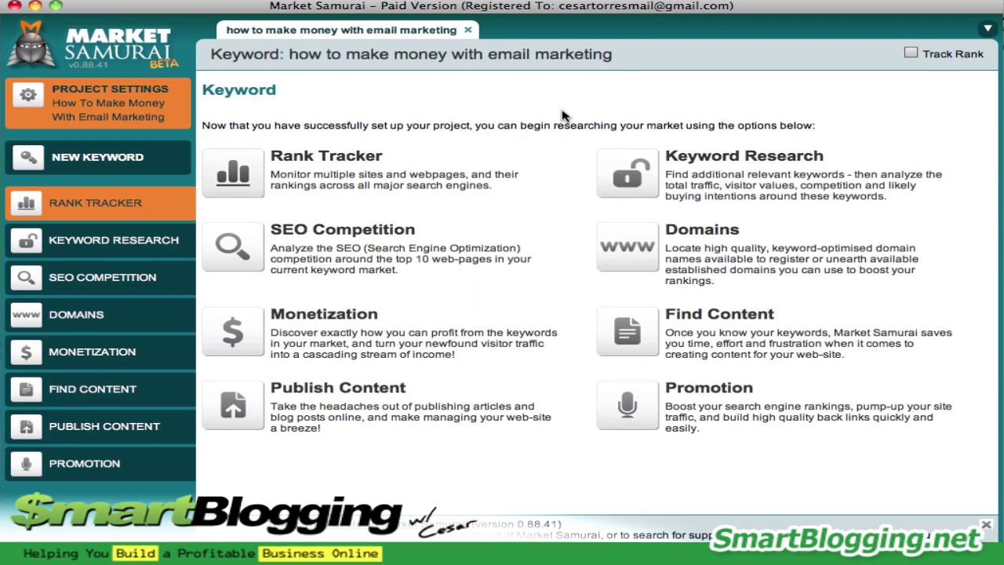
Generate related keywords in Keyword Research with the minimum phrase length set to 2 words
{"action": "left_click", "coordinate": [641, 176]}
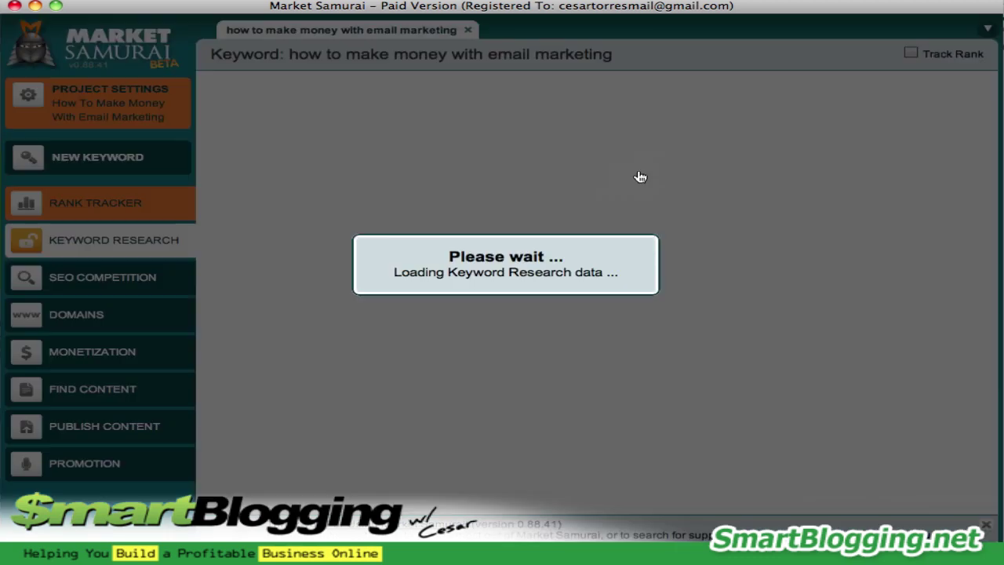
{"action": "left_click", "coordinate": [905, 224]}
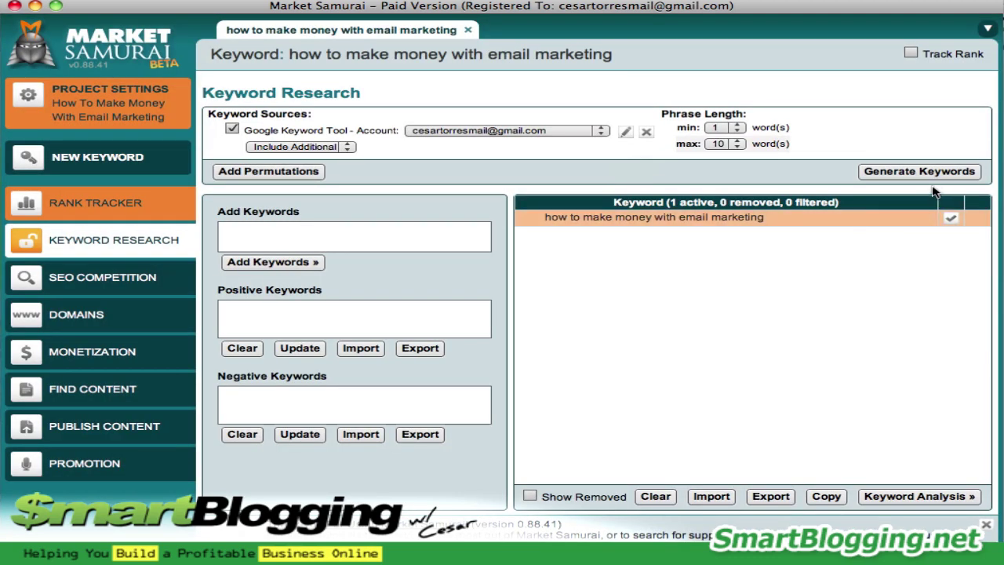
{"action": "left_click", "coordinate": [722, 129]}
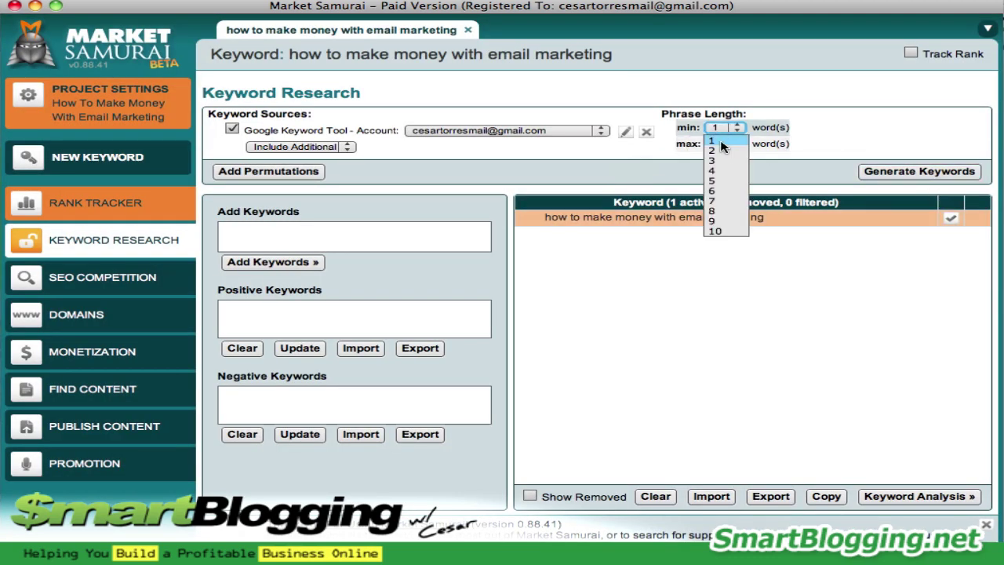
{"action": "left_click", "coordinate": [721, 153]}
{"action": "left_click", "coordinate": [721, 146]}
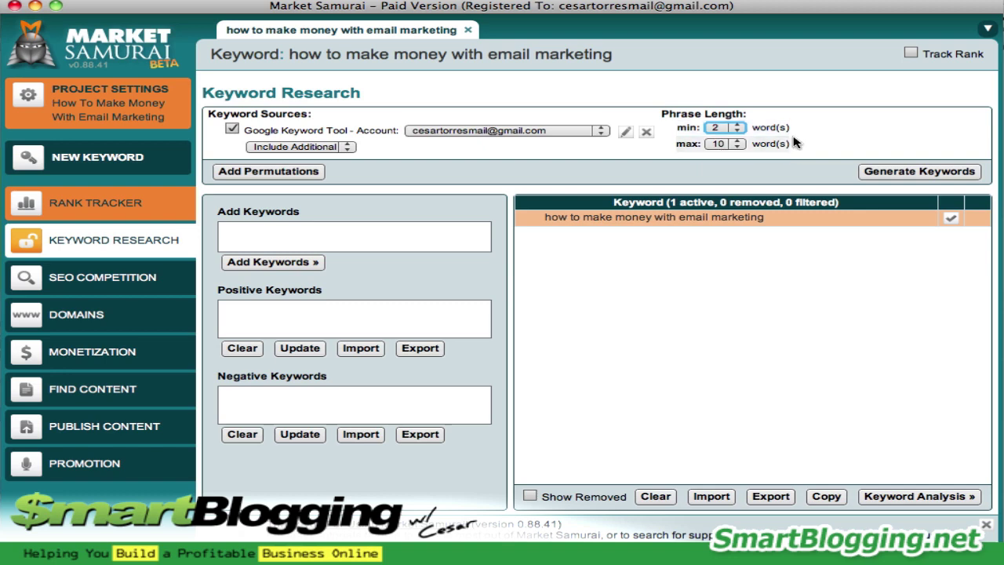
{"action": "left_click", "coordinate": [913, 172]}
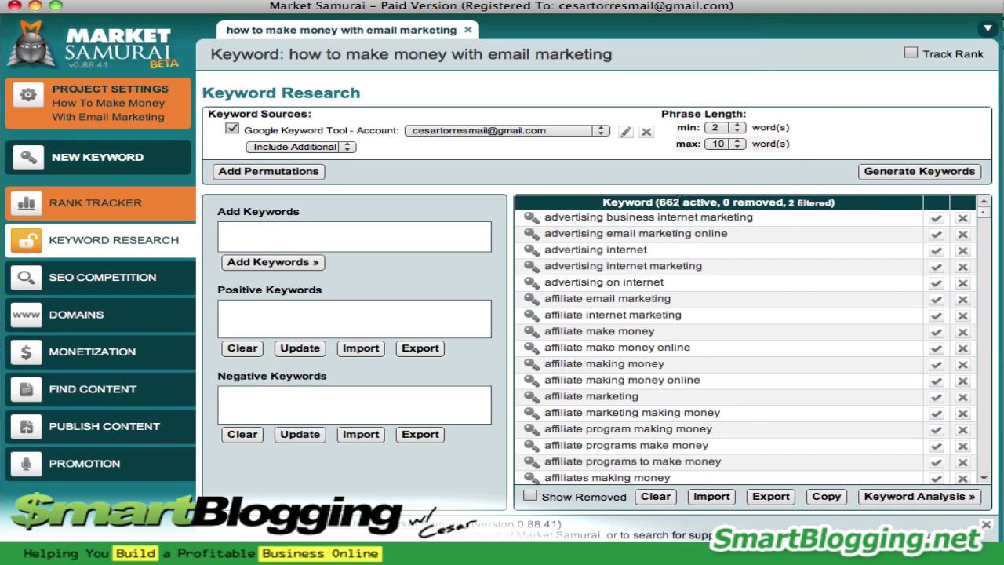
Look through the generated keyword list to its end and proceed to Keyword Analysis
{"action": "left_click_drag", "start_coordinate": [986, 213], "coordinate": [977, 286]}
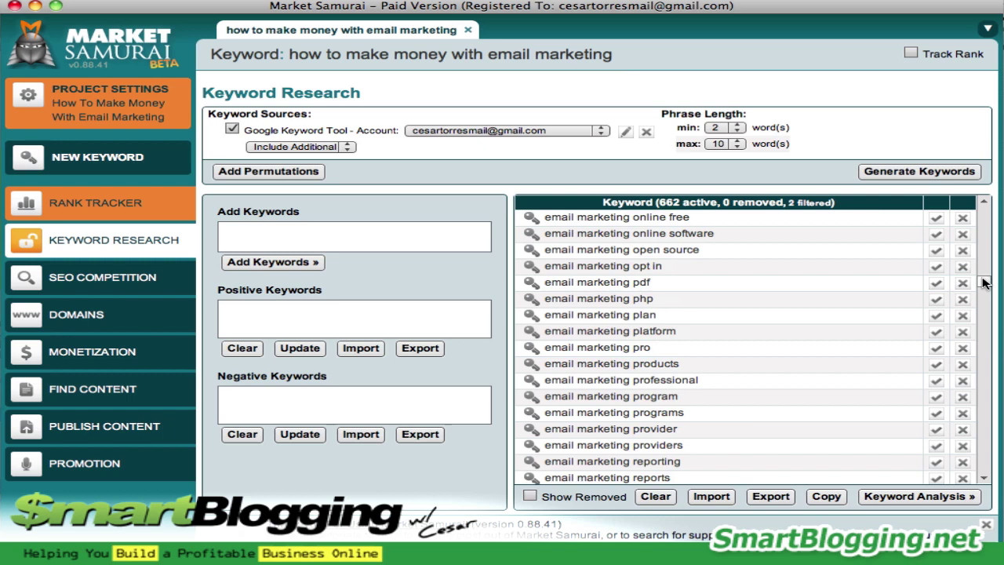
{"action": "left_click_drag", "start_coordinate": [986, 283], "coordinate": [985, 468]}
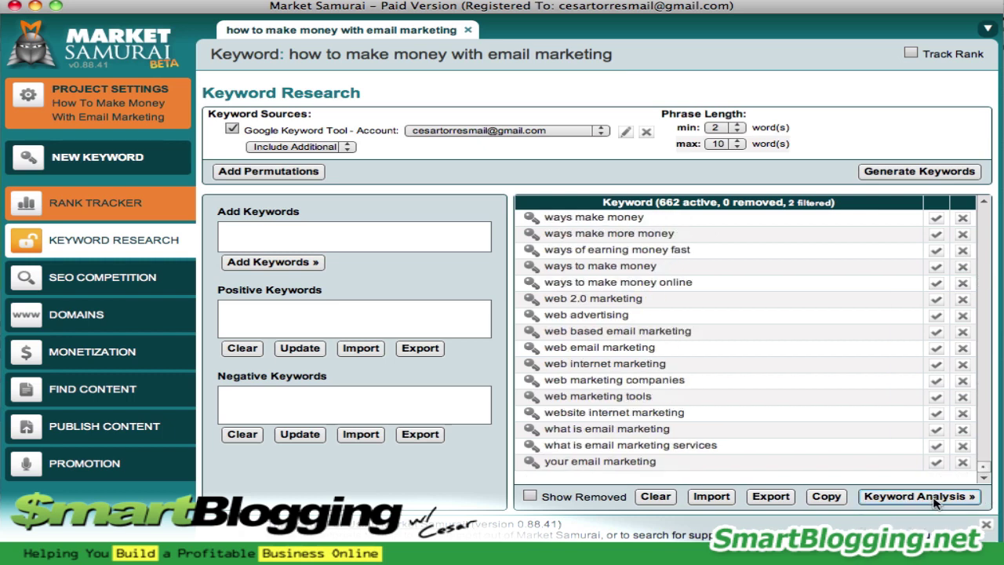
{"action": "left_click", "coordinate": [920, 496]}
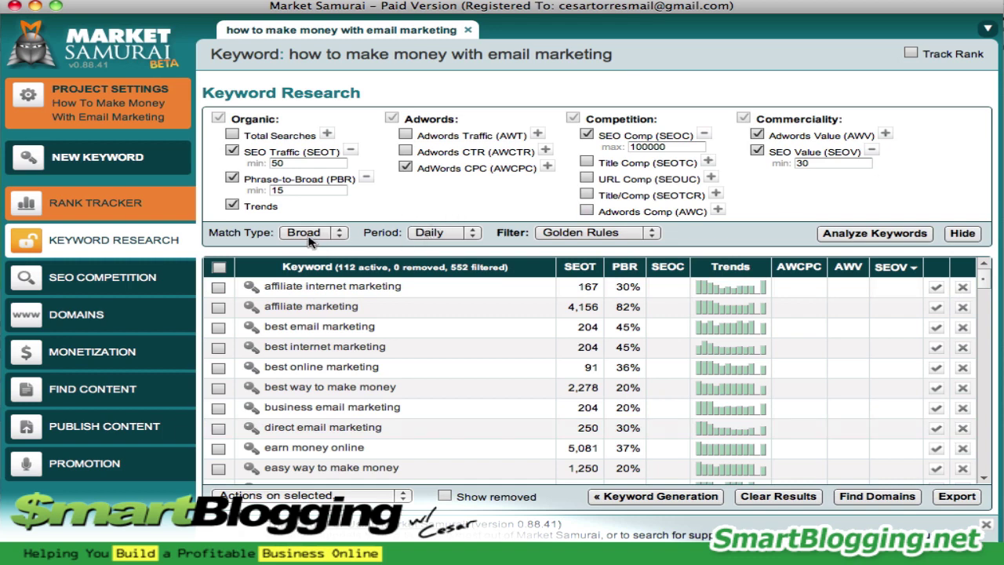
Set the maximum SEO Competition (SEOC) to 40000 and analyze the keywords with the Golden Rules filter
{"action": "double_click", "coordinate": [301, 166]}
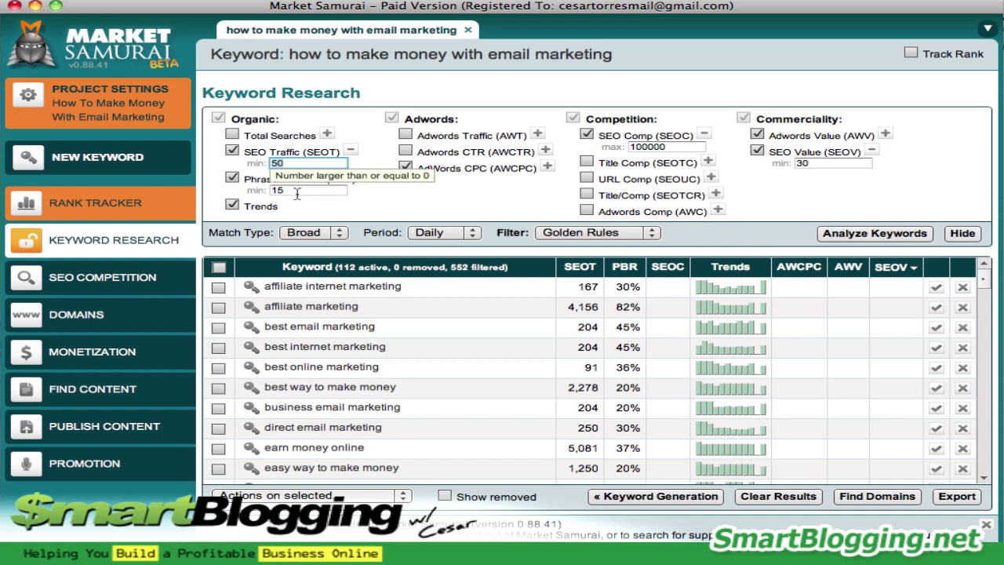
{"action": "double_click", "coordinate": [297, 191]}
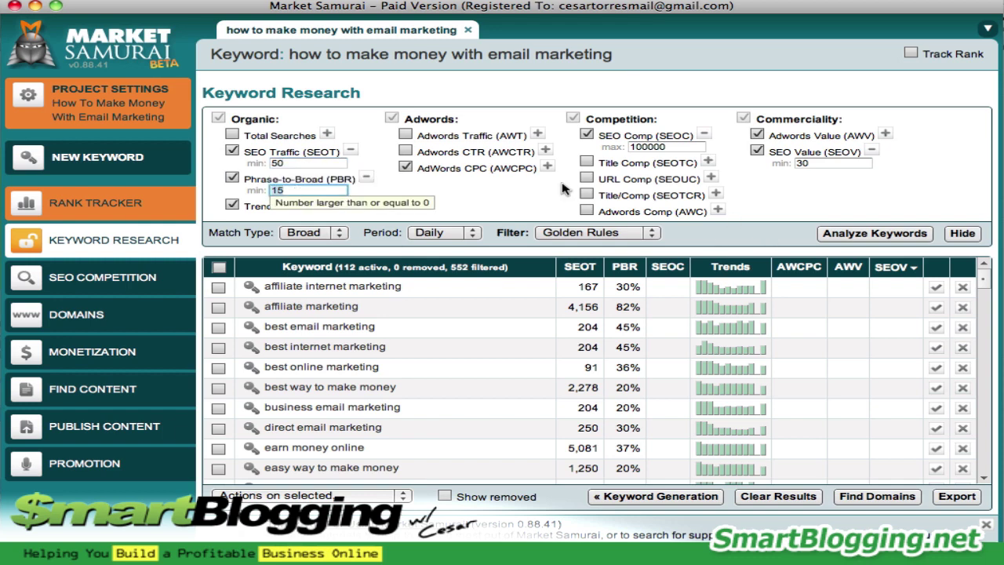
{"action": "double_click", "coordinate": [677, 147]}
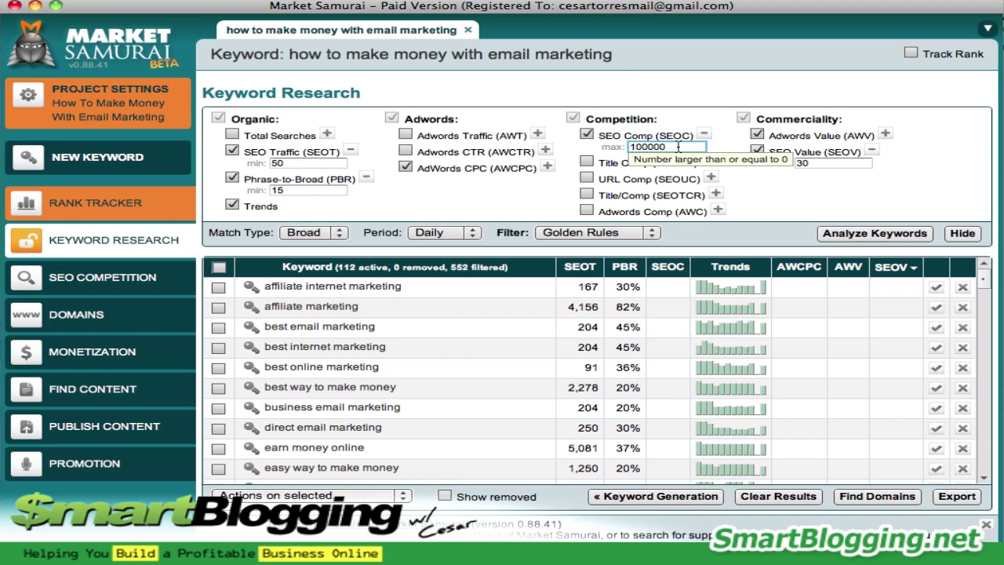
{"action": "double_click", "coordinate": [678, 147]}
{"action": "type", "text": "40000"}
{"action": "left_click", "coordinate": [641, 147]}
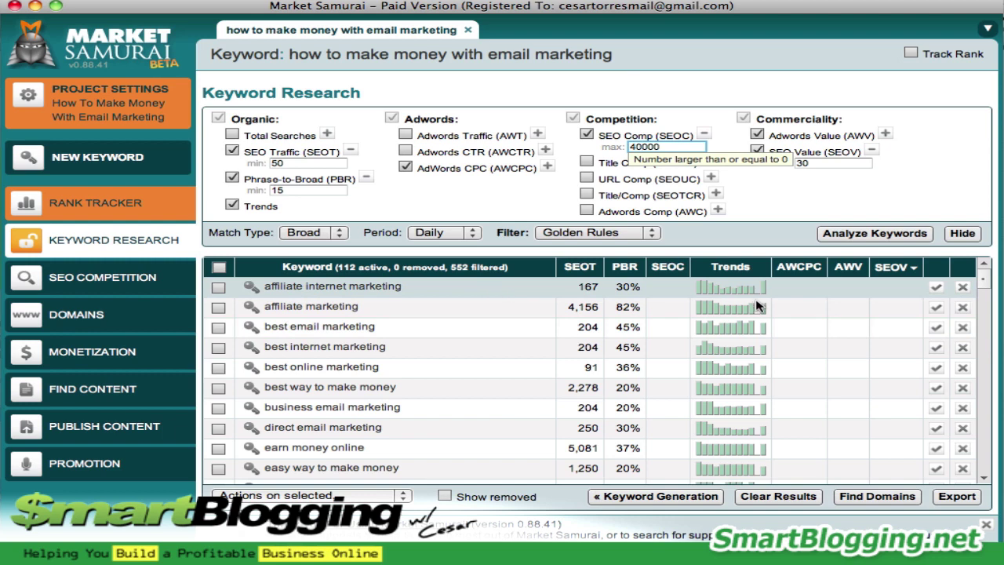
{"action": "left_click", "coordinate": [879, 234]}
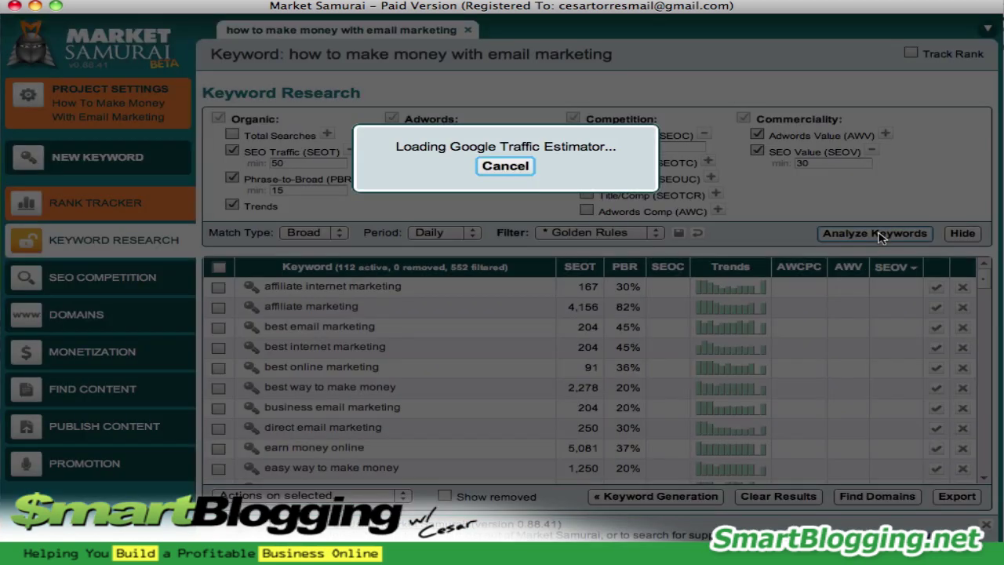
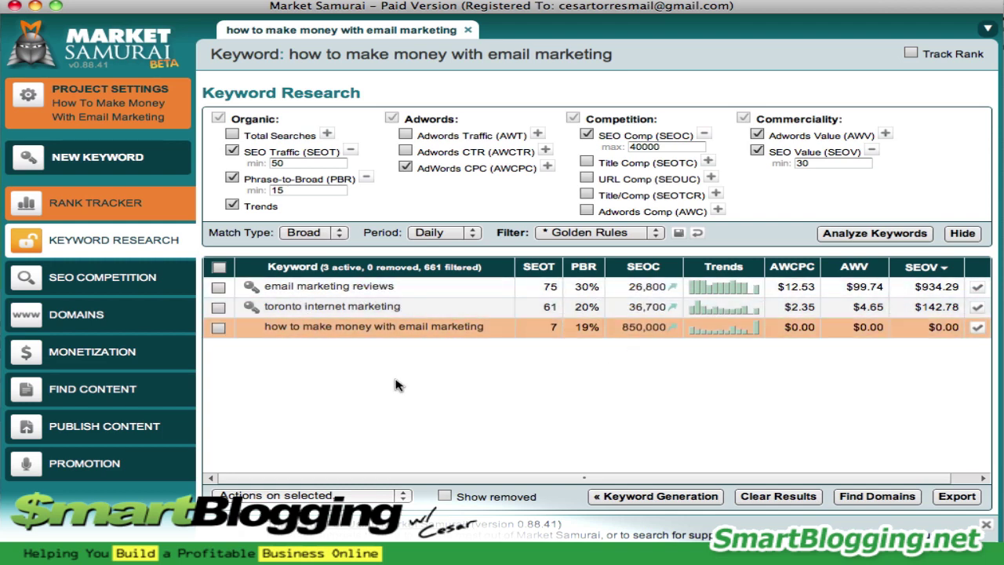
Open the keyword "email marketing reviews" separately and generate its SEO Competition results with all off-page and on-page factors
{"action": "left_click", "coordinate": [250, 291]}
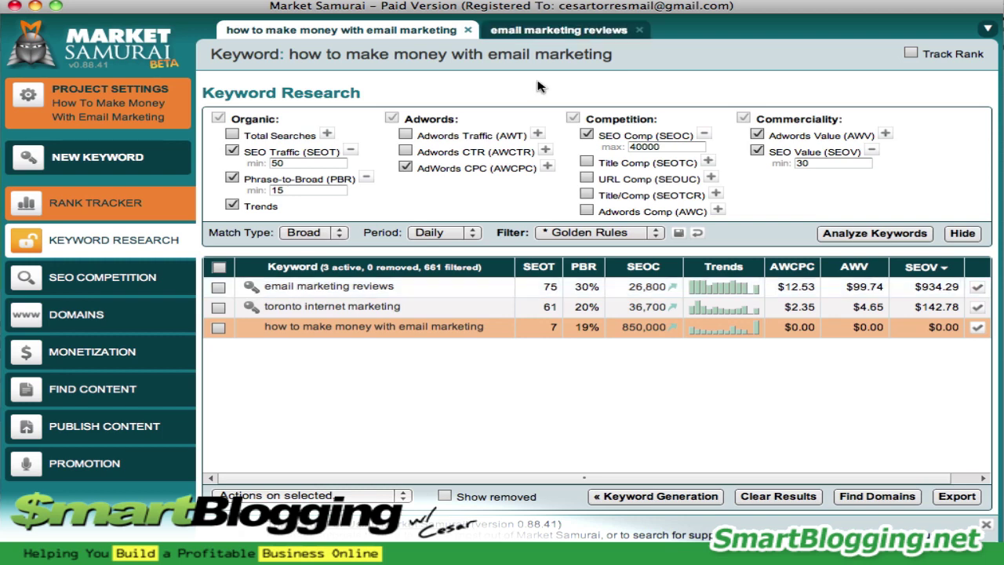
{"action": "left_click", "coordinate": [578, 36]}
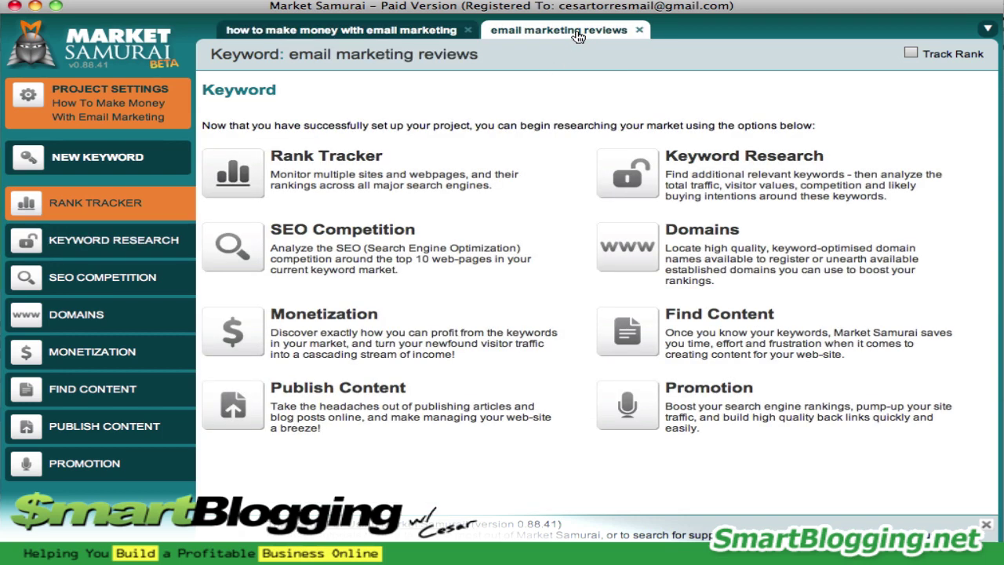
{"action": "left_click", "coordinate": [230, 248]}
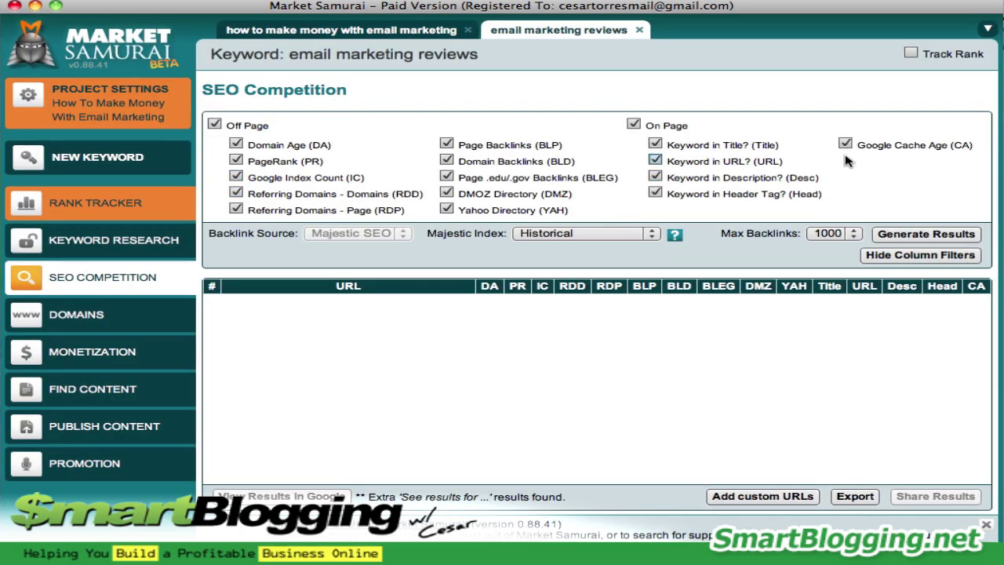
{"action": "left_click", "coordinate": [932, 236]}
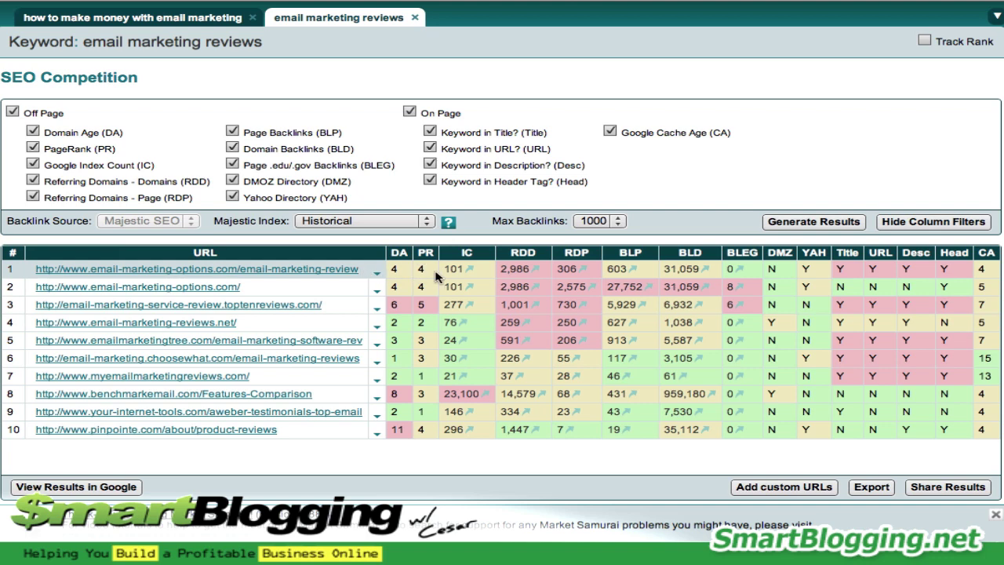
Examine the domain age, referring domains and on-page keyword usage of the ranked pages in the SEO Competition table
{"action": "mouse_move", "coordinate": [400, 259]}
{"action": "mouse_move", "coordinate": [523, 253]}
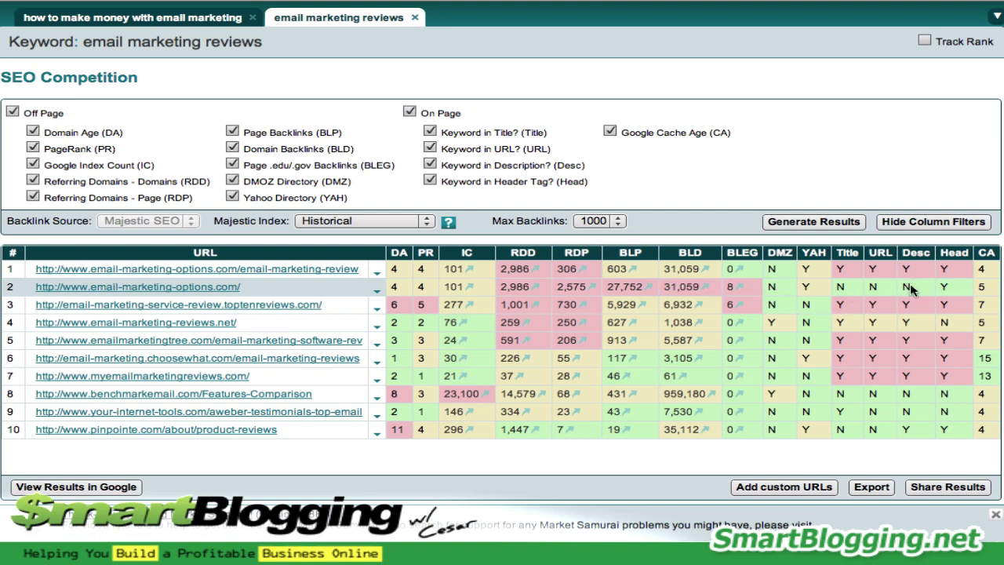
{"action": "left_click_drag", "start_coordinate": [920, 287], "coordinate": [839, 287]}
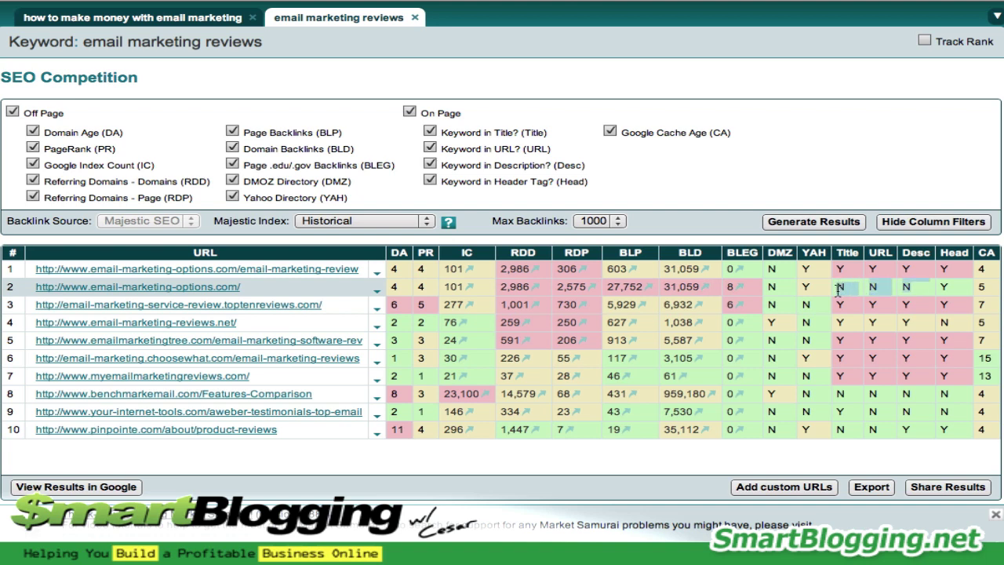
{"action": "left_click", "coordinate": [839, 289]}
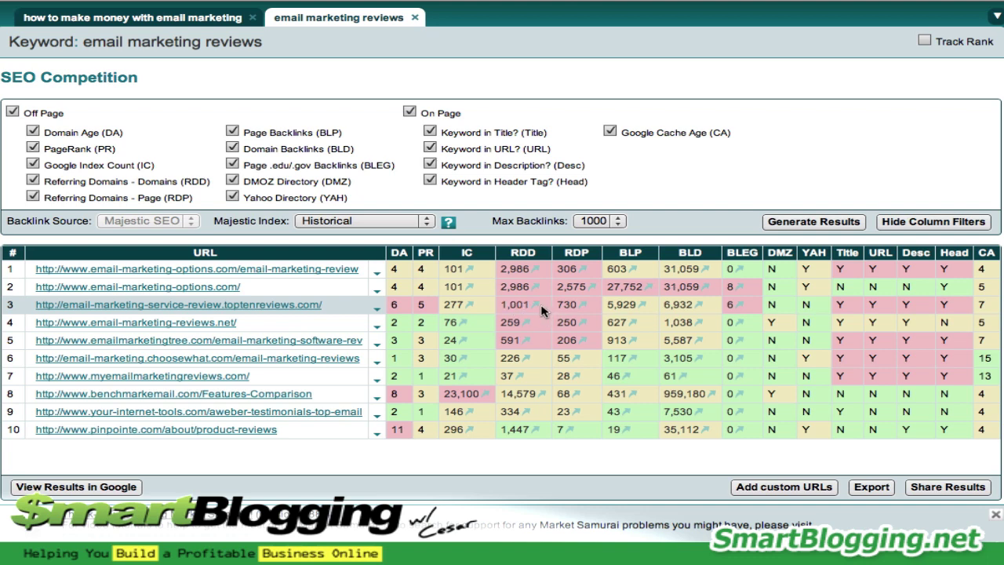
{"action": "mouse_move", "coordinate": [573, 261]}
{"action": "mouse_move", "coordinate": [527, 256]}
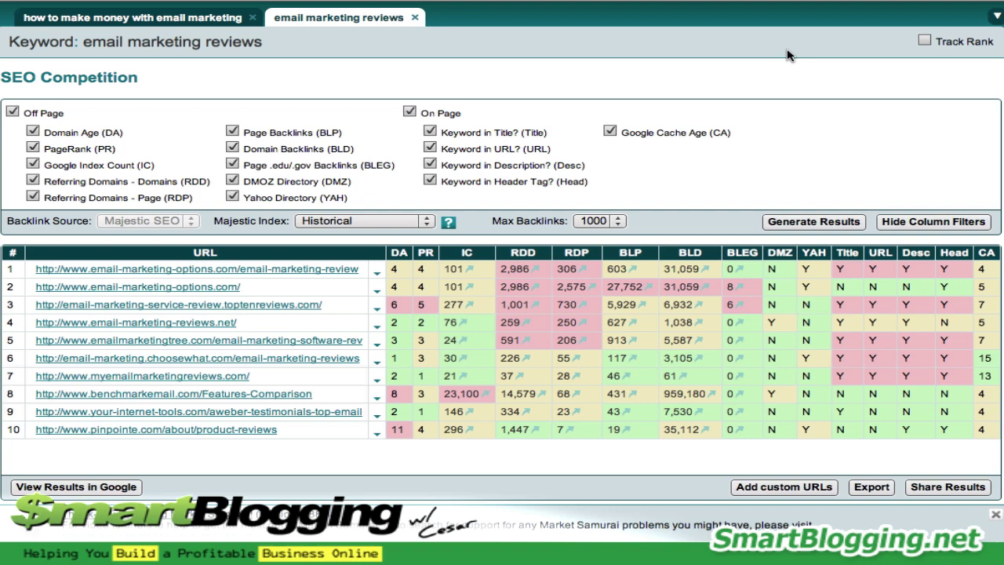
Return to the keyword research results for "how to make money with email marketing" and select the "email marketing reviews" row
{"action": "left_click", "coordinate": [144, 19]}
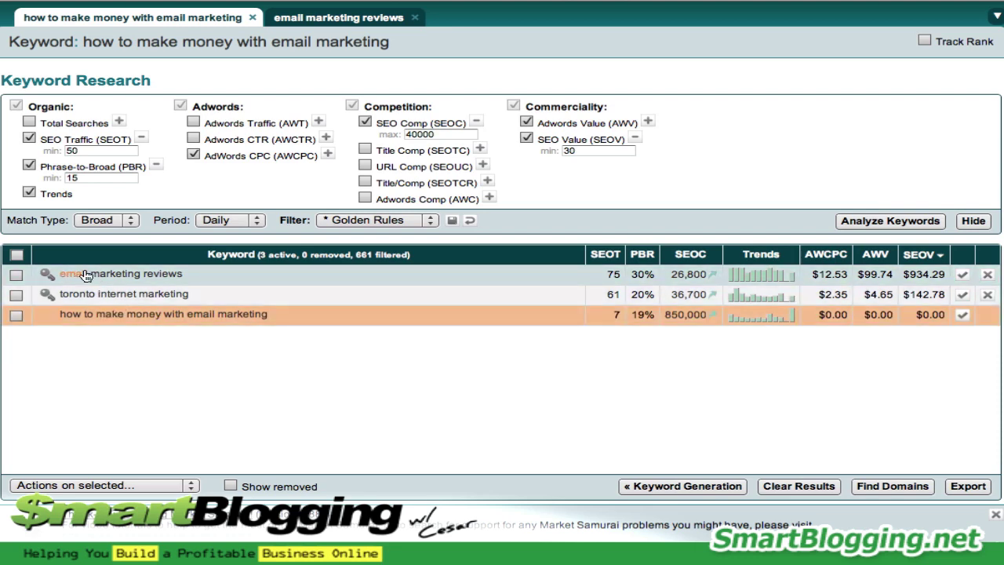
{"action": "left_click", "coordinate": [189, 274]}
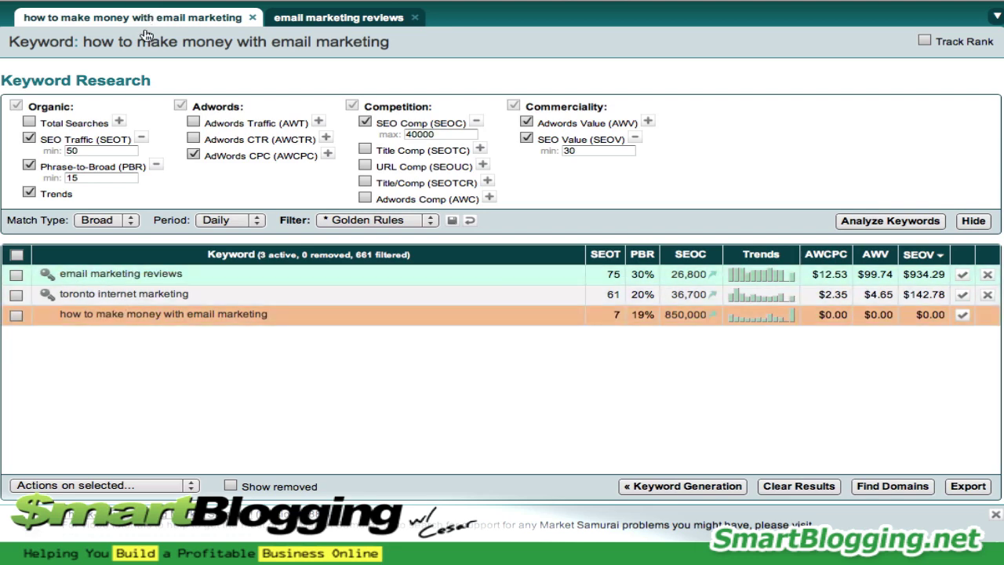